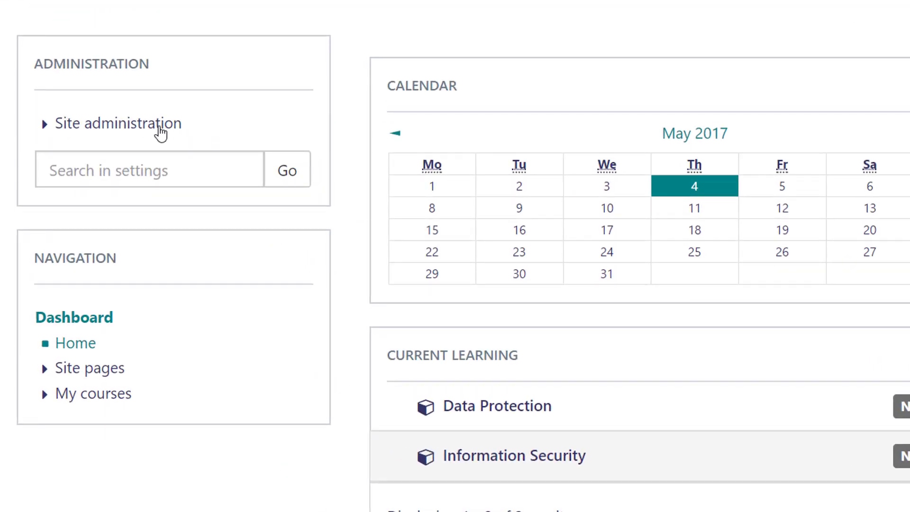
# Step: Open the blank Add a new user form under Site administration > Users > Accounts
pyautogui.click(160, 127)
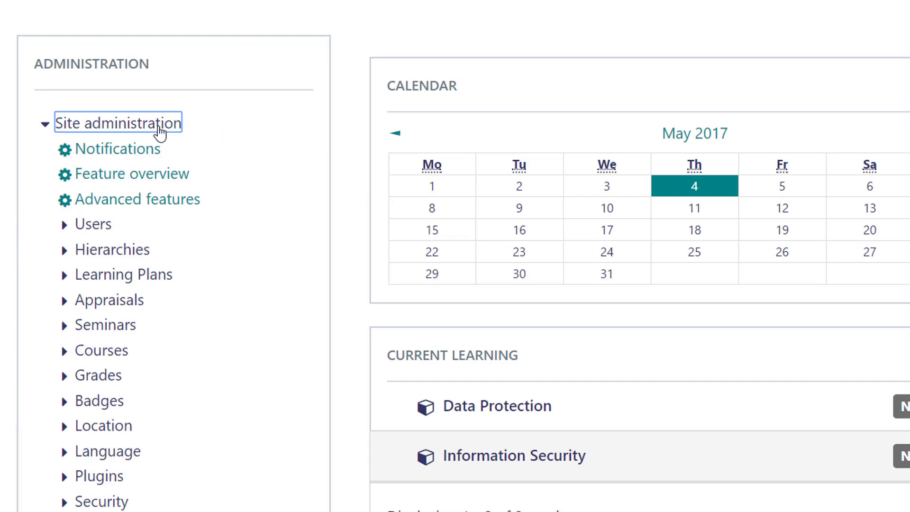
pyautogui.click(94, 225)
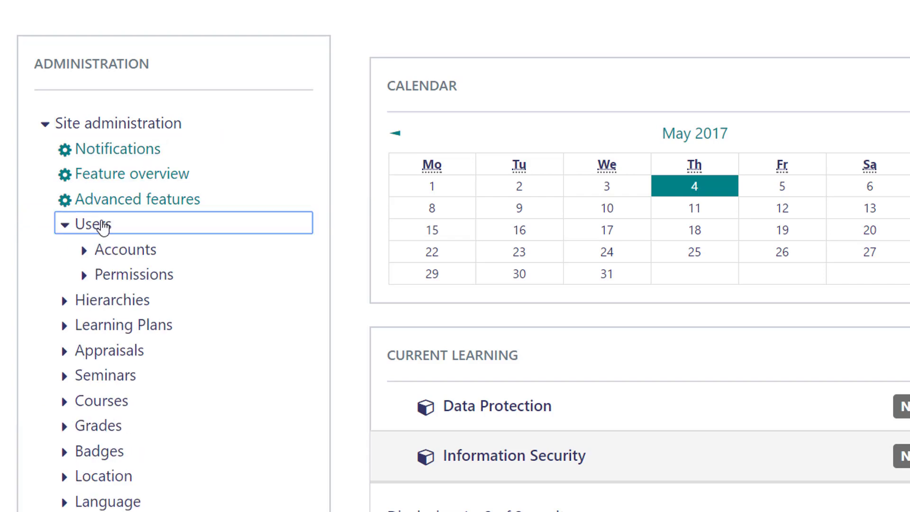
pyautogui.click(119, 258)
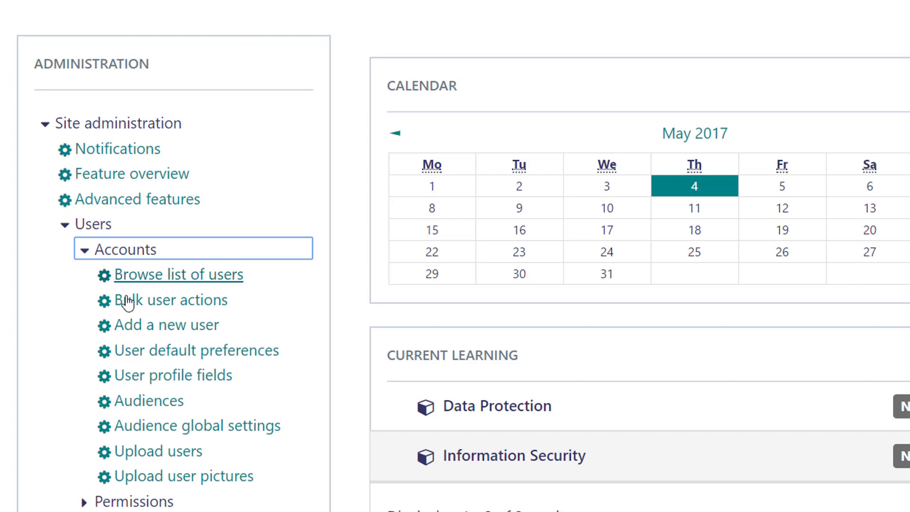
pyautogui.click(163, 327)
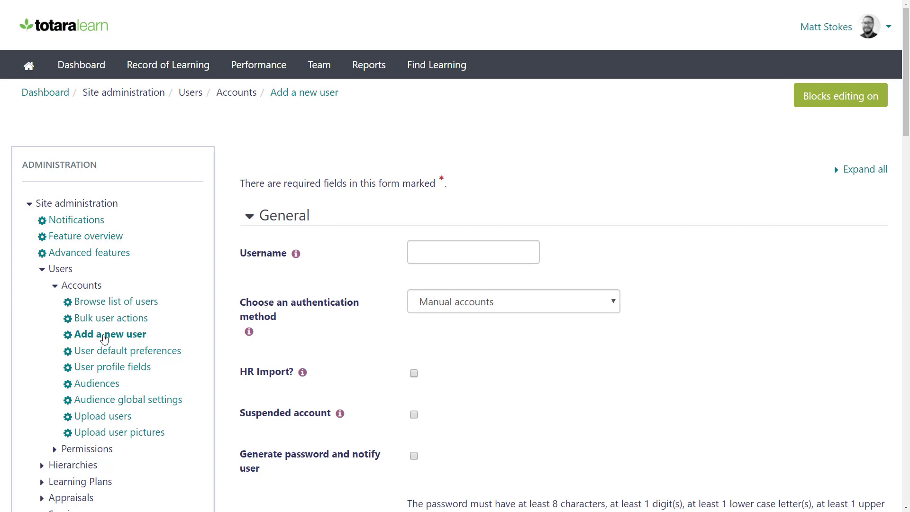
# Step: Enter the new user's username
pyautogui.click(428, 257)
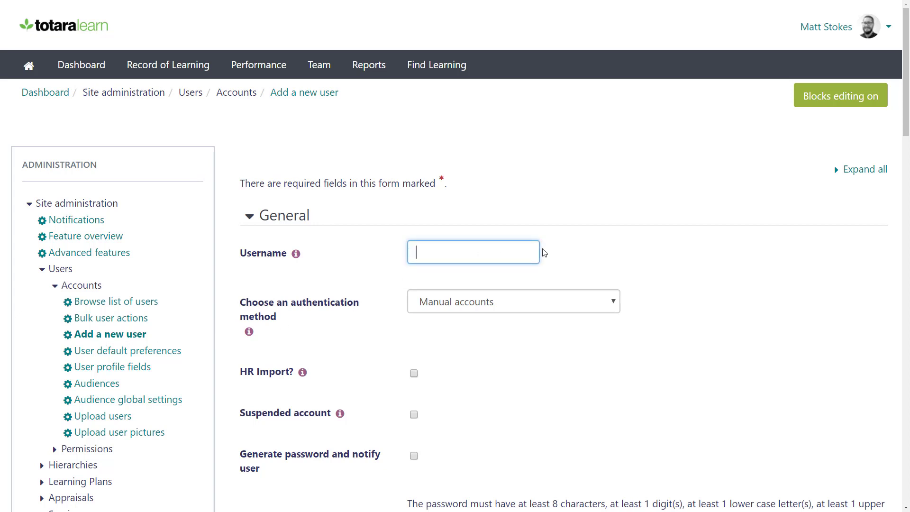
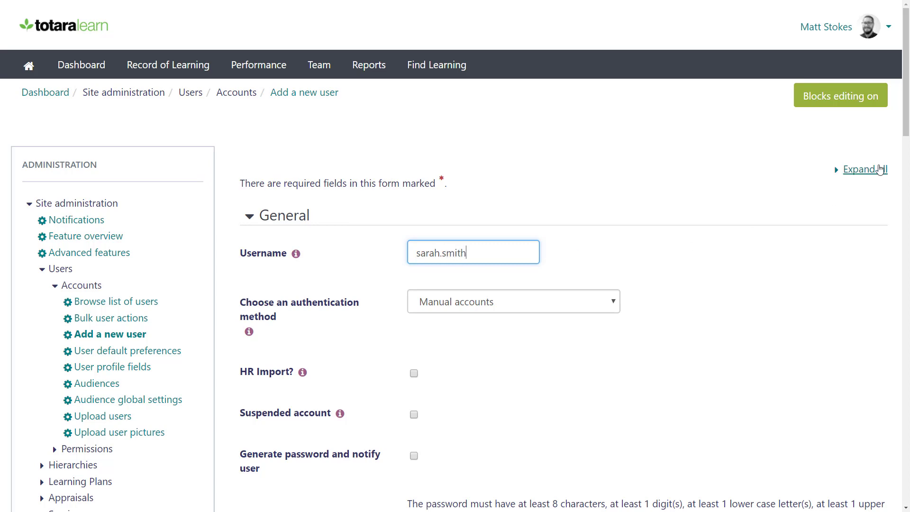
pyautogui.moveTo(905, 121); pyautogui.dragTo(897, 249)
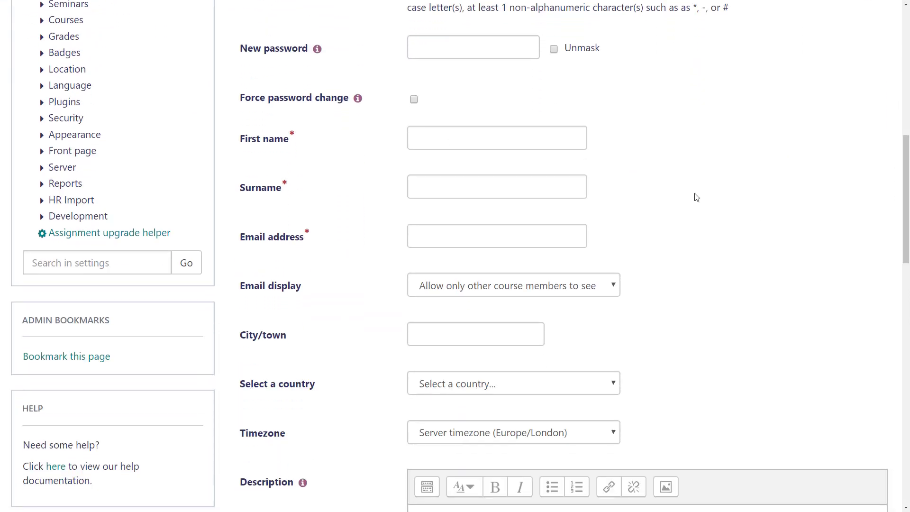
# Step: Fill in the user's first name, surname and e-mail address
pyautogui.click(559, 142)
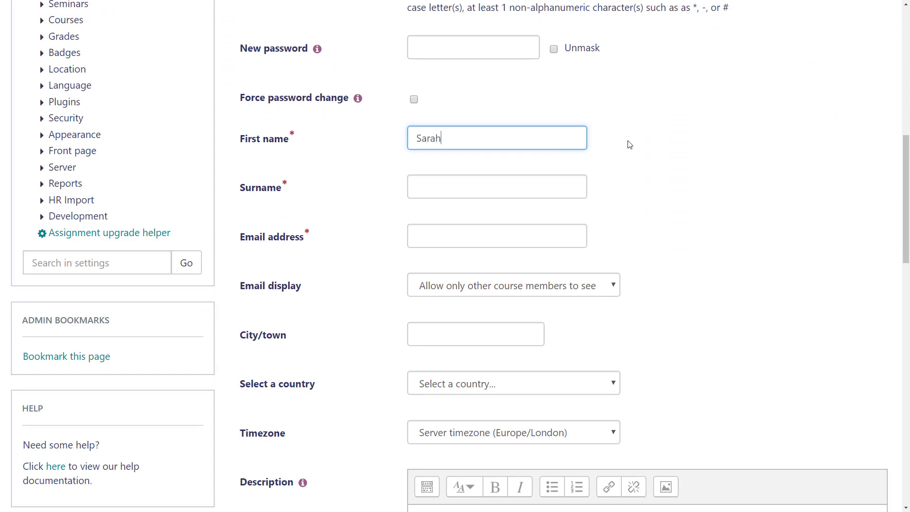
pyautogui.click(583, 183)
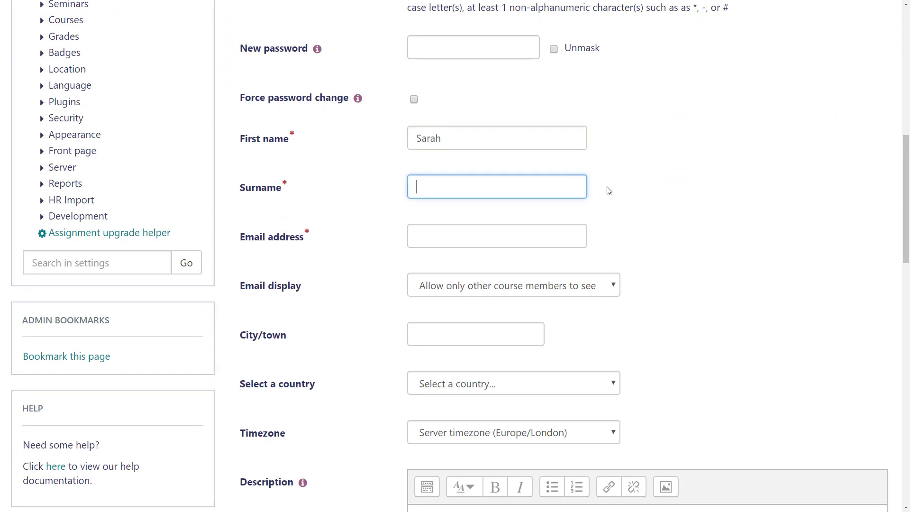
pyautogui.click(584, 237)
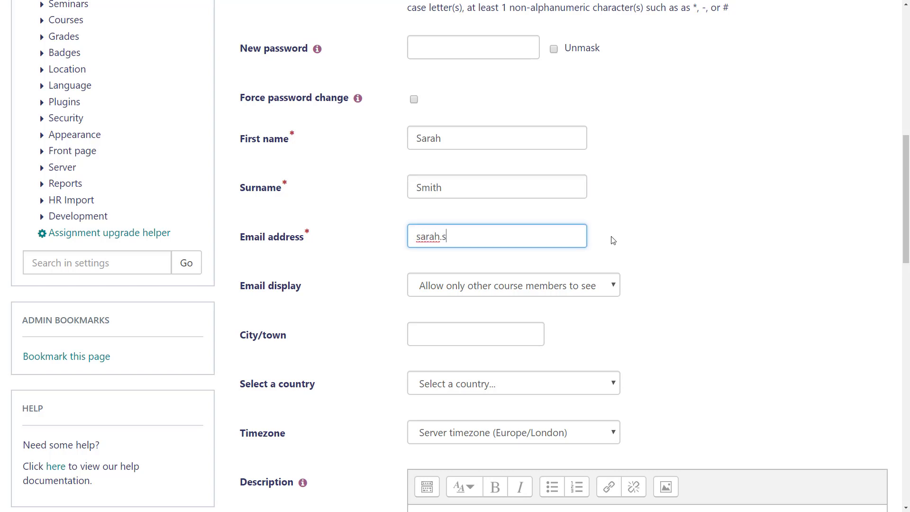
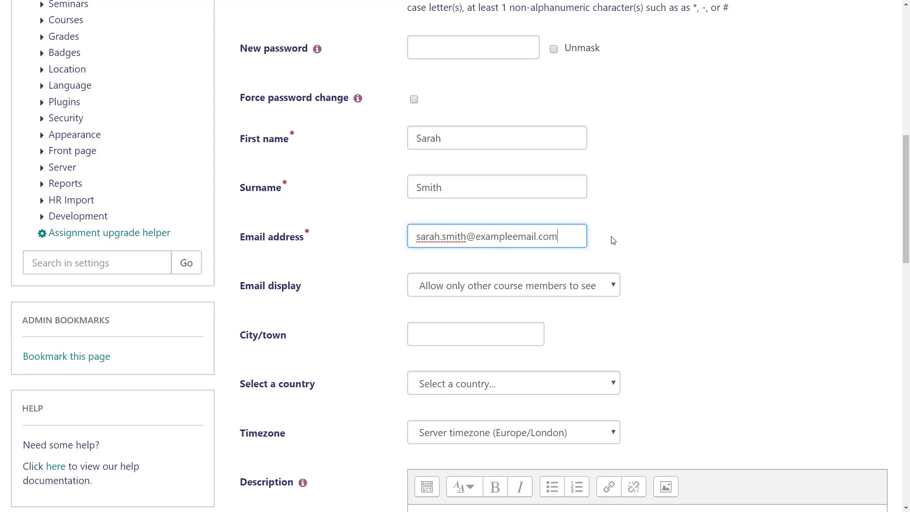
pyautogui.moveTo(907, 231); pyautogui.dragTo(905, 155)
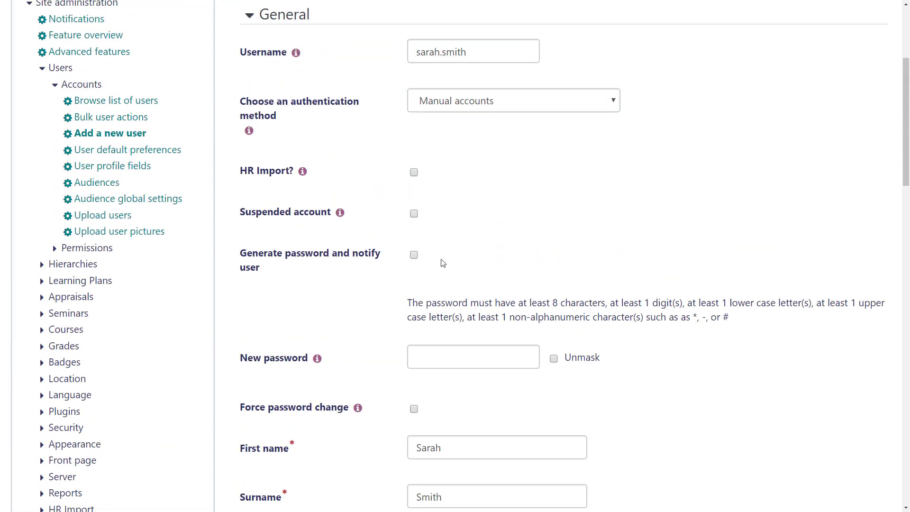
# Step: Leave Generate password off, enter a manual password, and enable Force password change
pyautogui.click(414, 255)
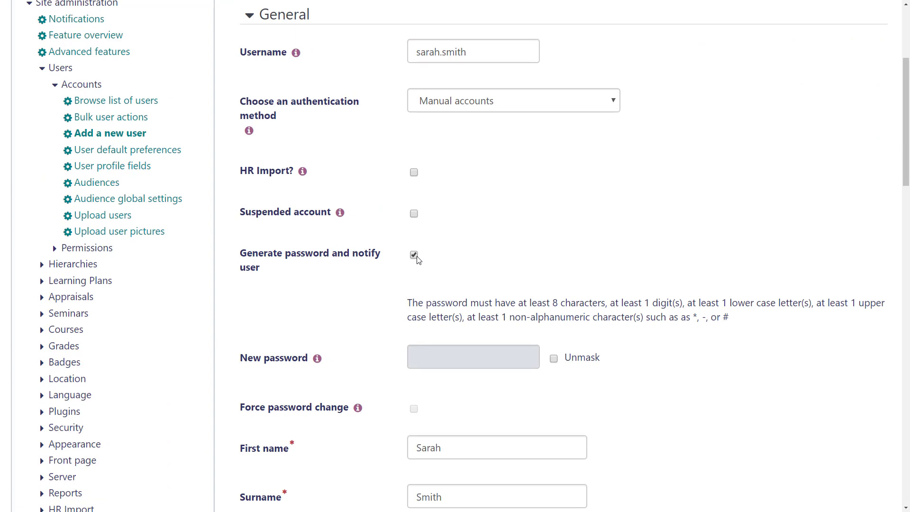
pyautogui.click(414, 255)
pyautogui.click(537, 359)
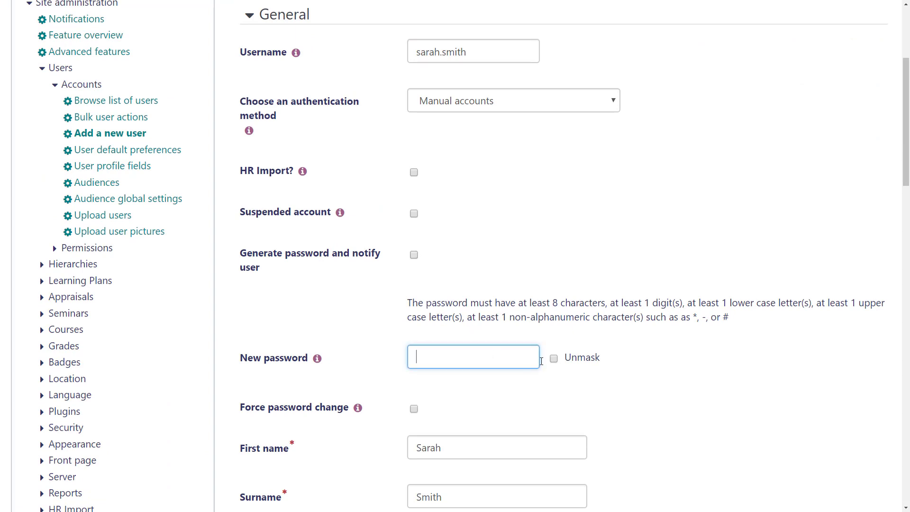
pyautogui.write('••••••••••••')
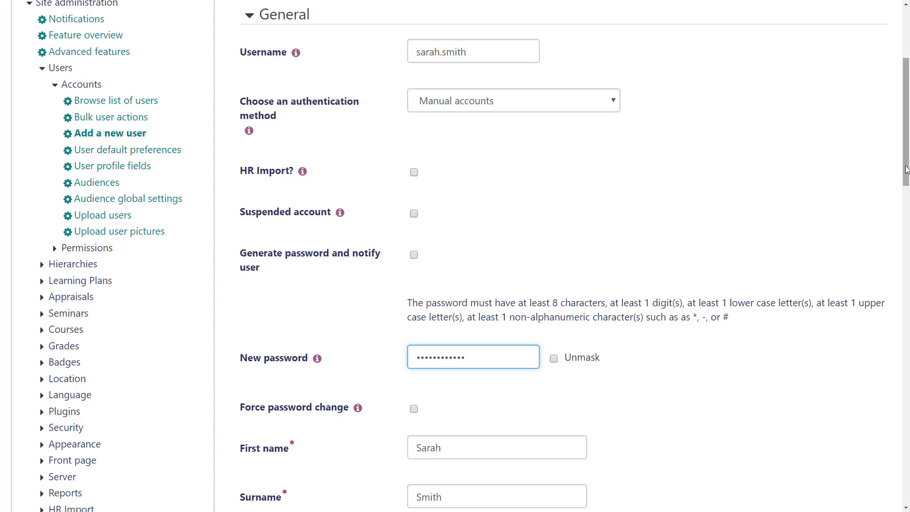
pyautogui.moveTo(905, 175); pyautogui.dragTo(906, 242)
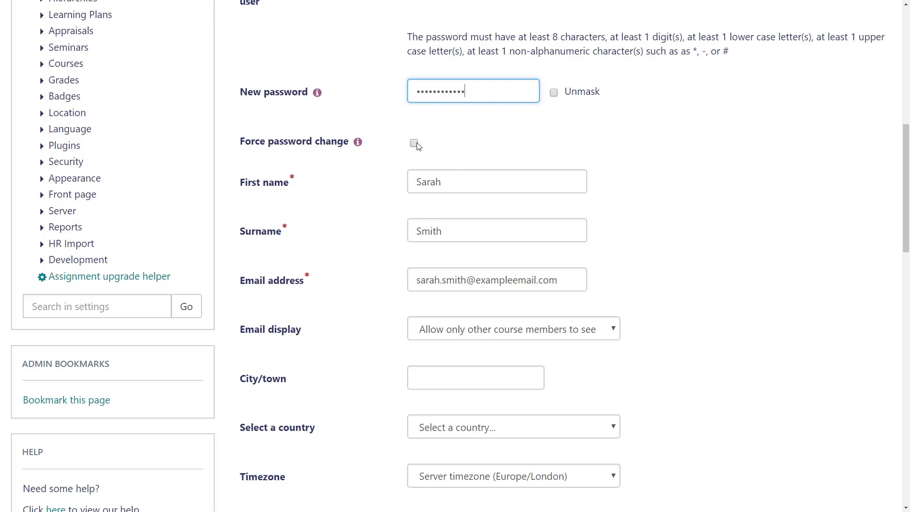
pyautogui.click(414, 143)
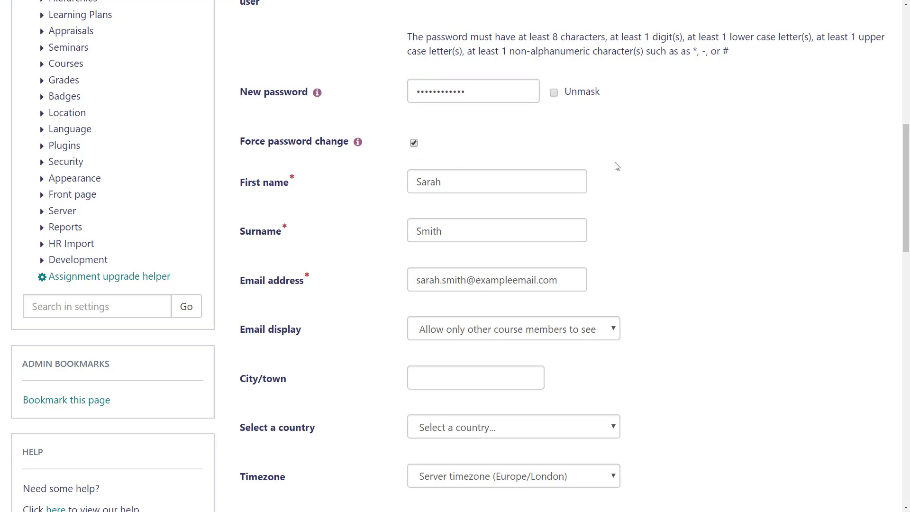
pyautogui.moveTo(902, 160); pyautogui.dragTo(909, 406)
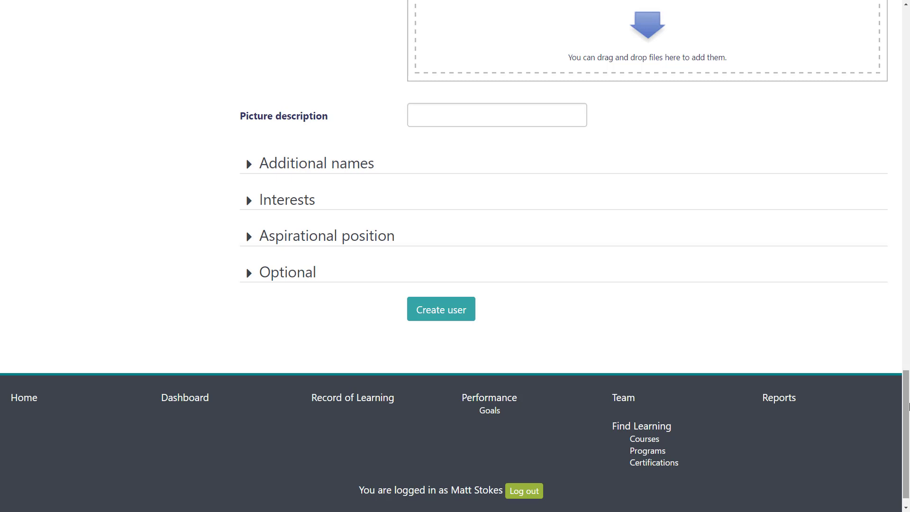
# Step: View and then dismiss the Description field's help note, scrolling toward Create user
pyautogui.moveTo(908, 403); pyautogui.dragTo(896, 207)
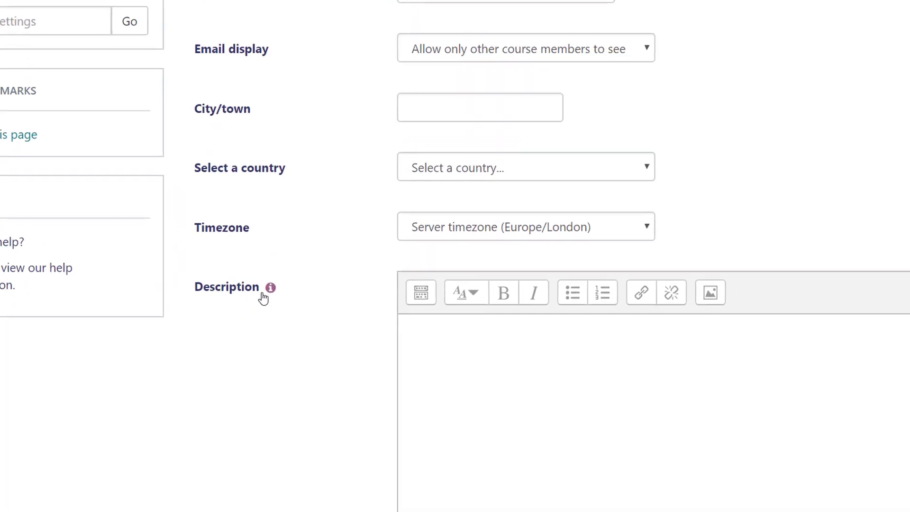
pyautogui.click(302, 324)
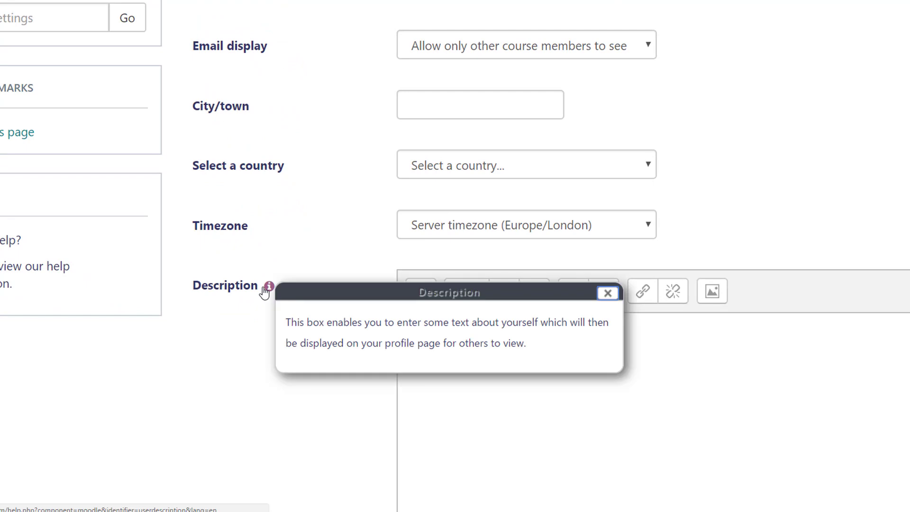
pyautogui.click(607, 293)
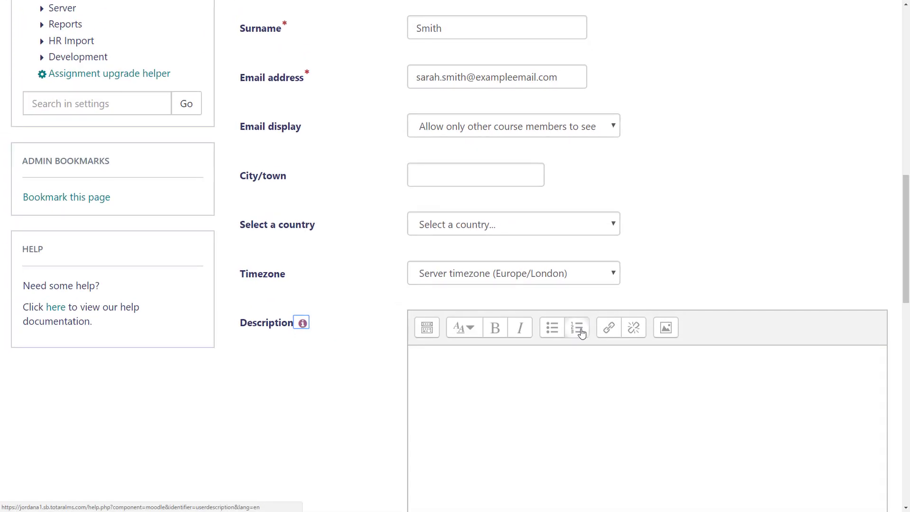
pyautogui.moveTo(908, 279); pyautogui.dragTo(906, 473)
# Step: Create the user account and open the new user's profile from the users list
pyautogui.click(420, 306)
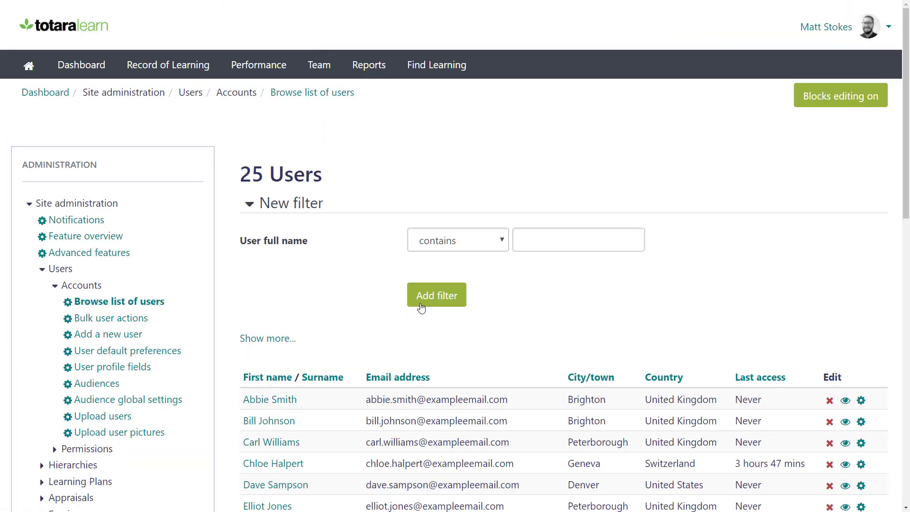
pyautogui.moveTo(908, 183); pyautogui.dragTo(908, 392)
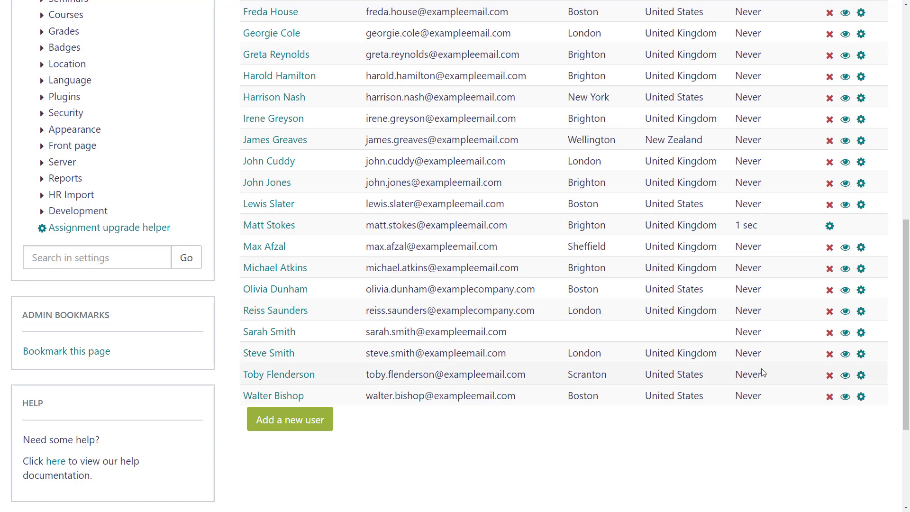
pyautogui.click(273, 331)
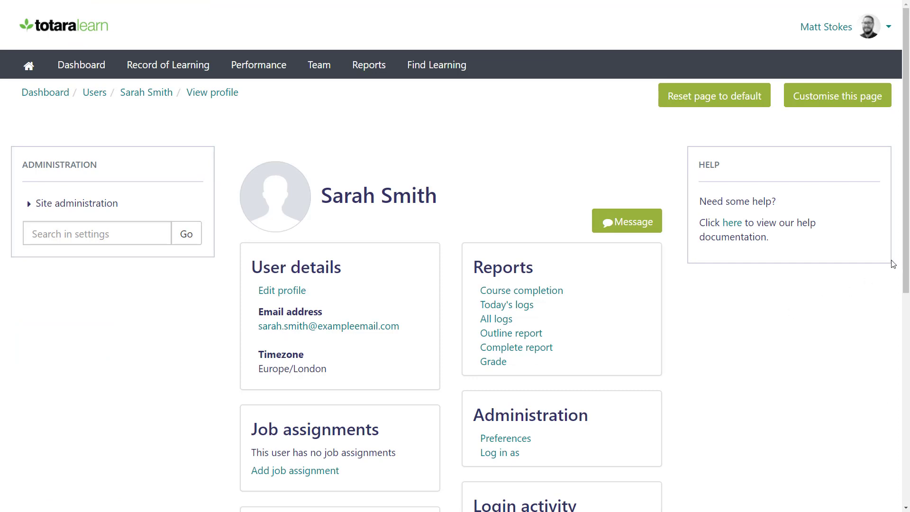
pyautogui.scroll(-1, 908, 260)
pyautogui.moveTo(909, 260); pyautogui.dragTo(904, 415)
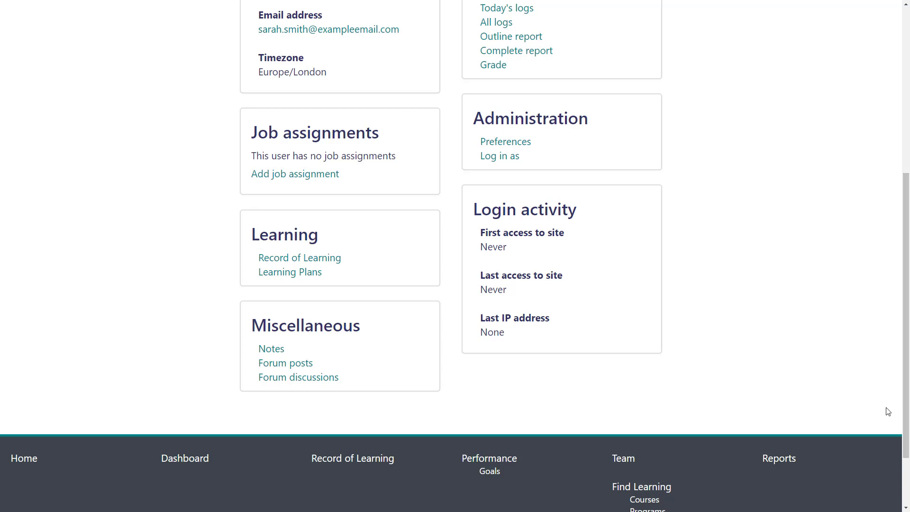
# Step: Start a job assignment with full name 'Learning and Development Manager' and ID number 1
pyautogui.click(319, 175)
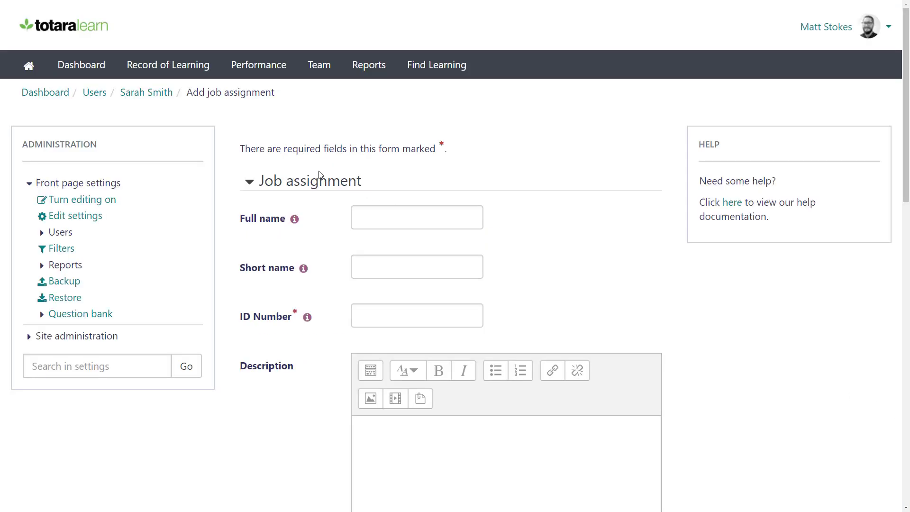
pyautogui.click(368, 211)
pyautogui.write('Learning')
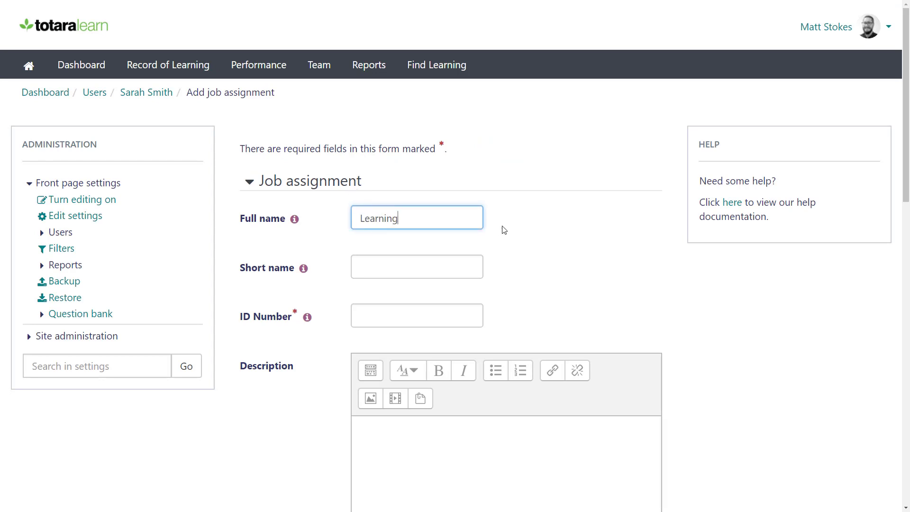
pyautogui.write(' and Development Manager')
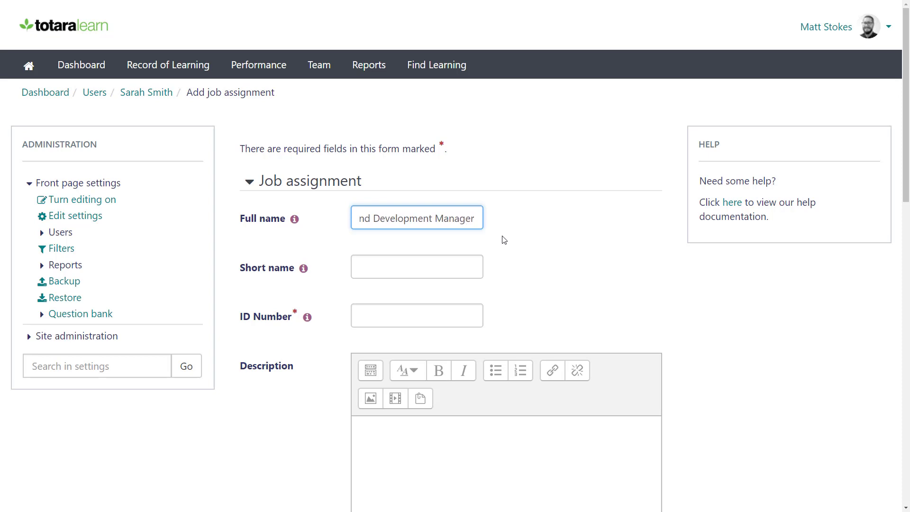
pyautogui.click(475, 325)
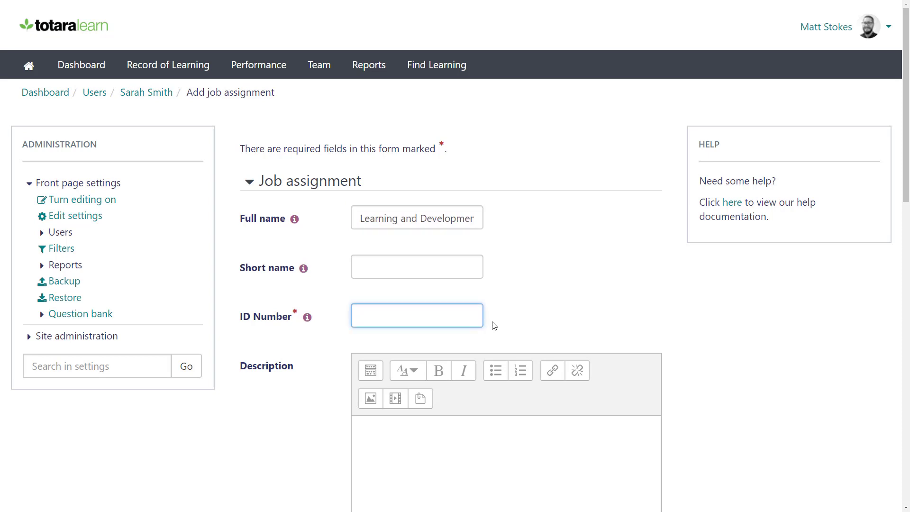
pyautogui.write('1')
# Step: Bring up the Choose manager dialog for the job assignment
pyautogui.scroll(-2, 907, 205)
pyautogui.moveTo(908, 292); pyautogui.dragTo(906, 389)
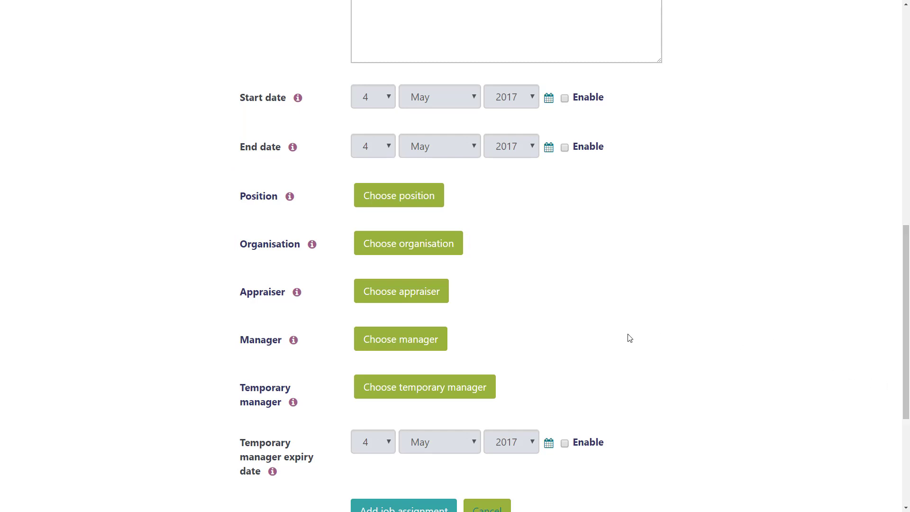
pyautogui.click(424, 338)
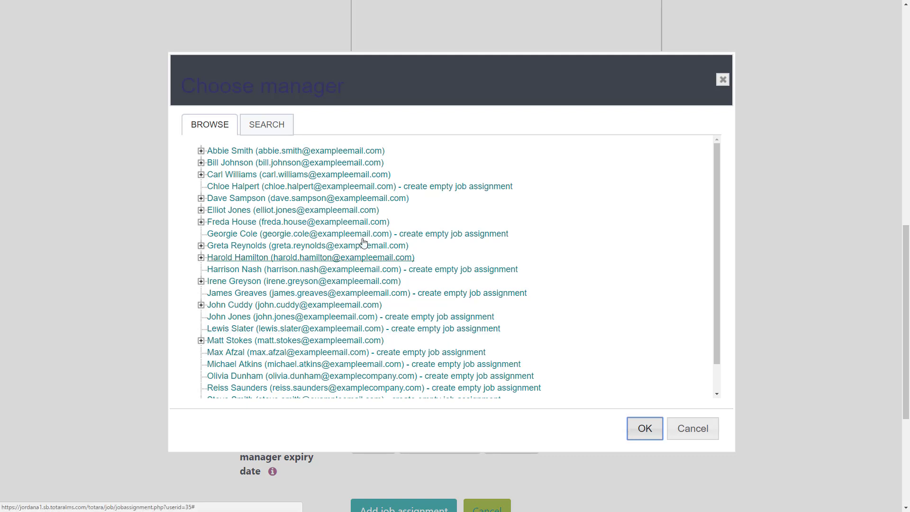
# Step: Set the manager to the last-listed user's L&D Director job assignment
pyautogui.click(266, 133)
pyautogui.click(220, 129)
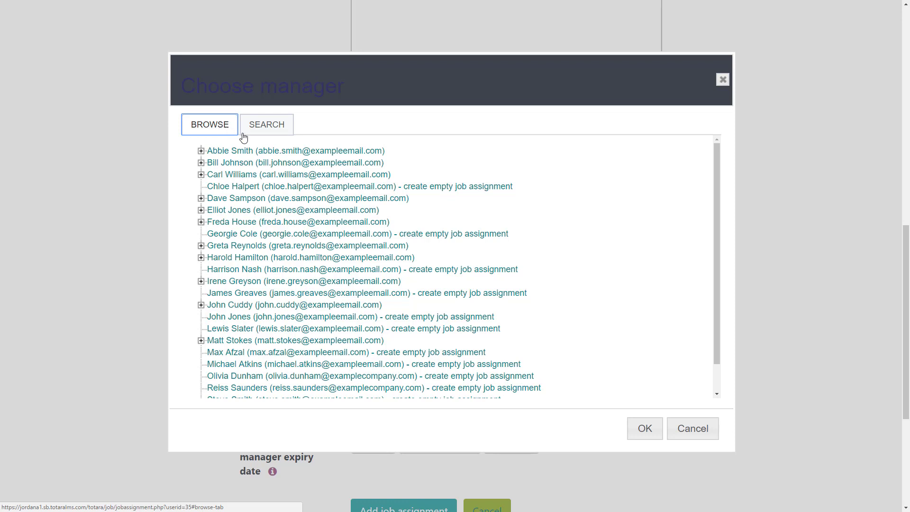
pyautogui.moveTo(718, 234); pyautogui.dragTo(715, 269)
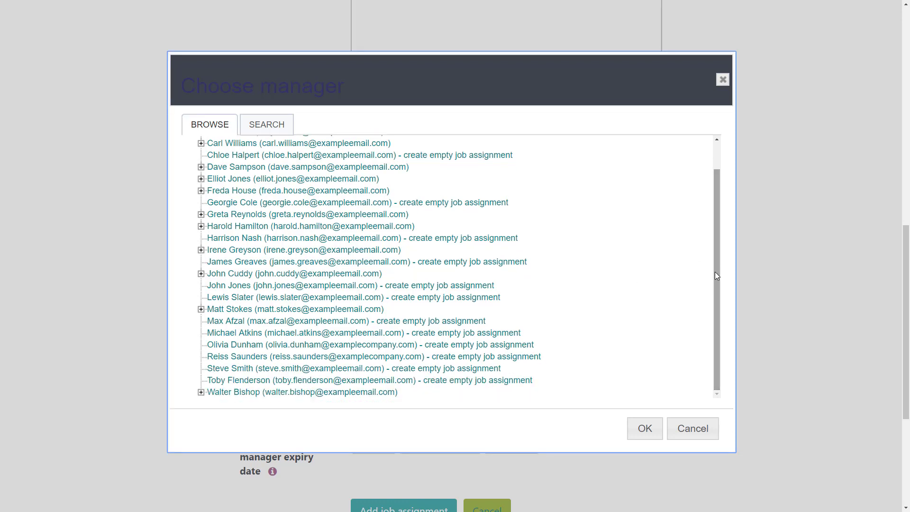
pyautogui.click(201, 392)
pyautogui.moveTo(718, 286); pyautogui.dragTo(713, 324)
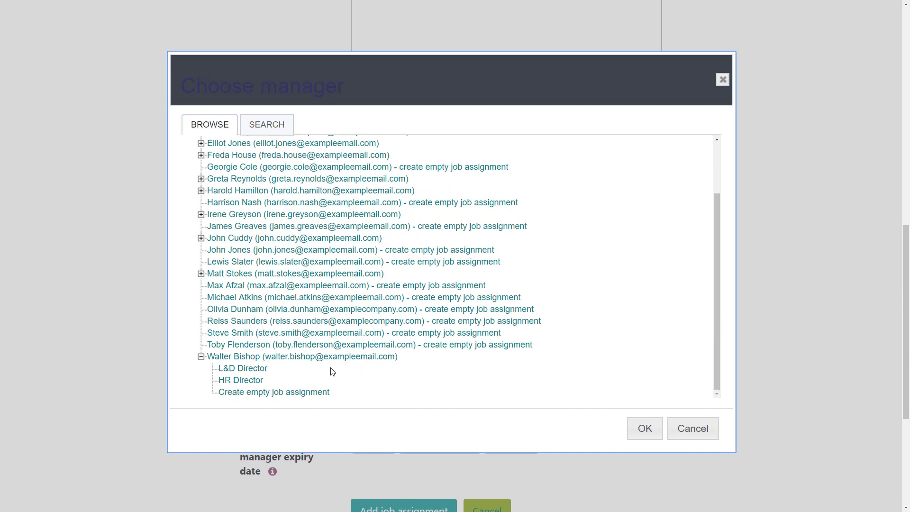
pyautogui.click(256, 369)
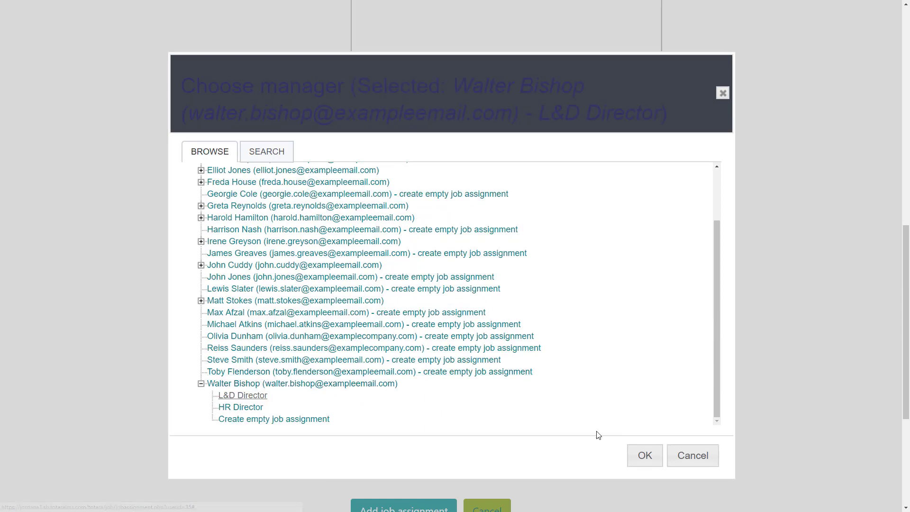
pyautogui.click(641, 454)
pyautogui.moveTo(905, 304); pyautogui.dragTo(906, 394)
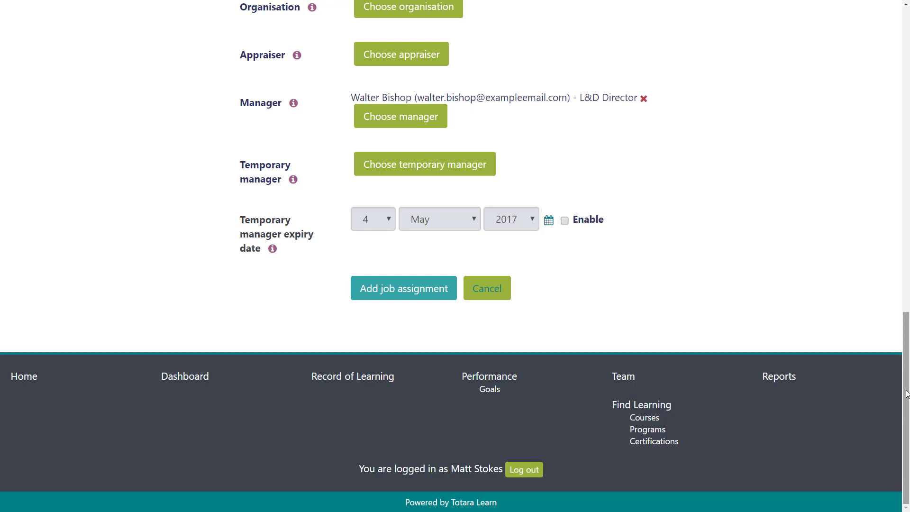
# Step: Save the job assignment and check it appears on the user's profile
pyautogui.click(399, 296)
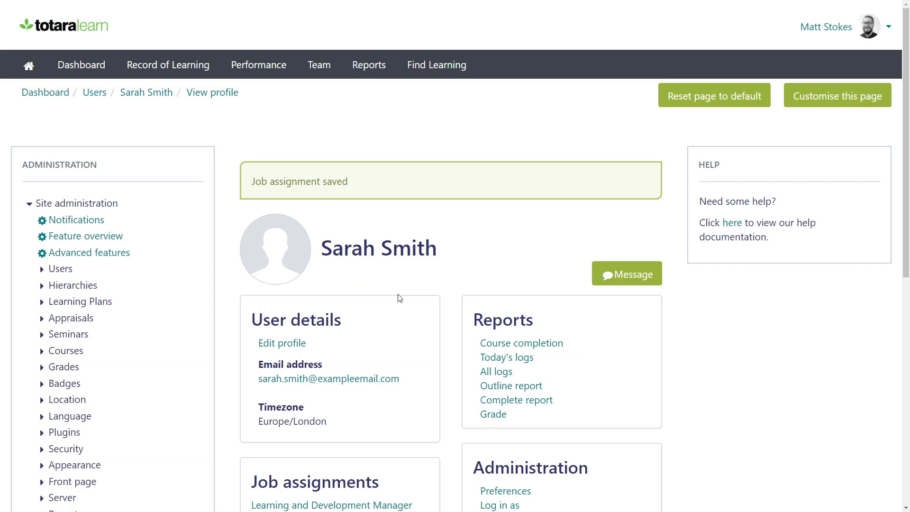
pyautogui.moveTo(905, 177); pyautogui.dragTo(898, 327)
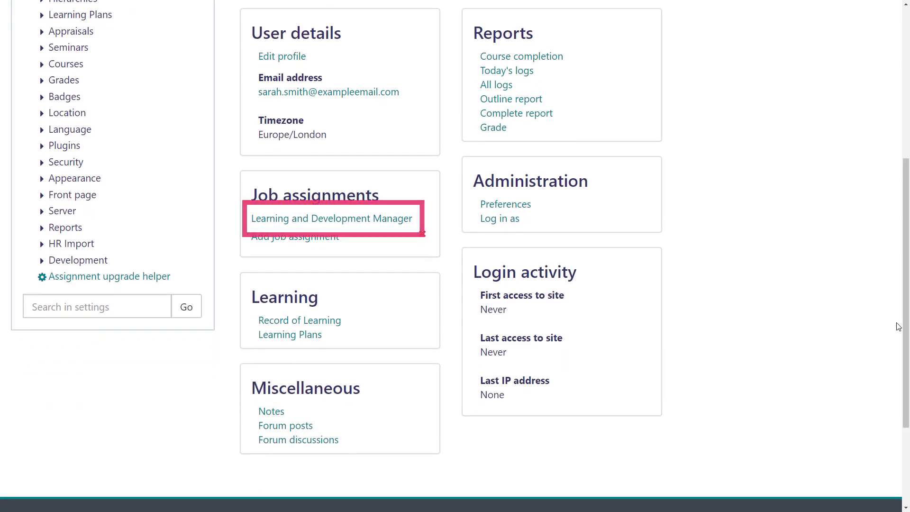